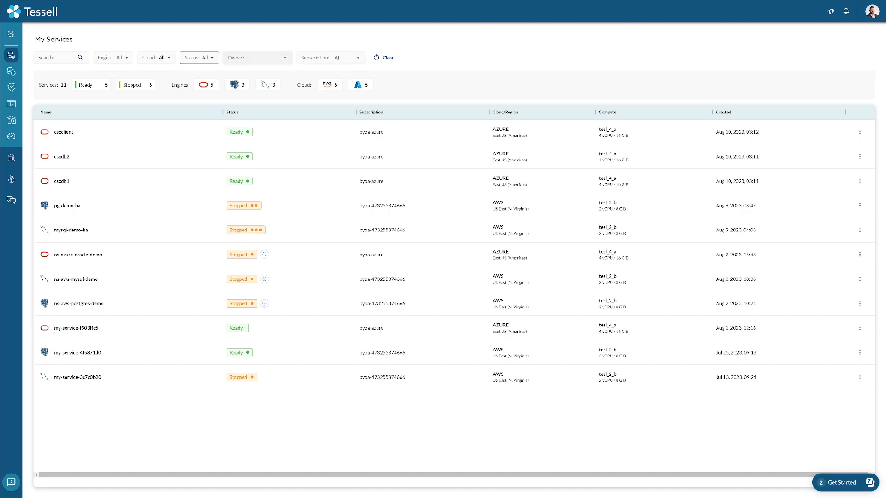
{"action": "left_click", "coordinate": [113, 57]}
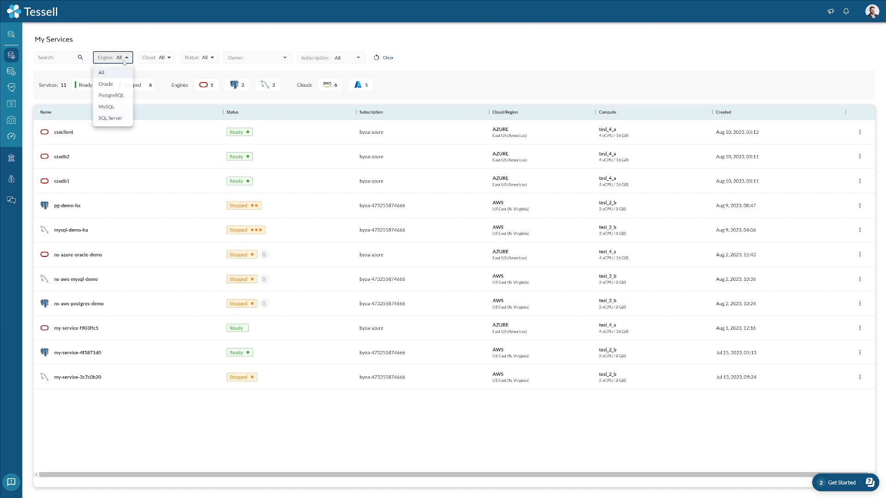
{"action": "left_click", "coordinate": [166, 61]}
{"action": "left_click", "coordinate": [164, 59]}
{"action": "left_click", "coordinate": [207, 58]}
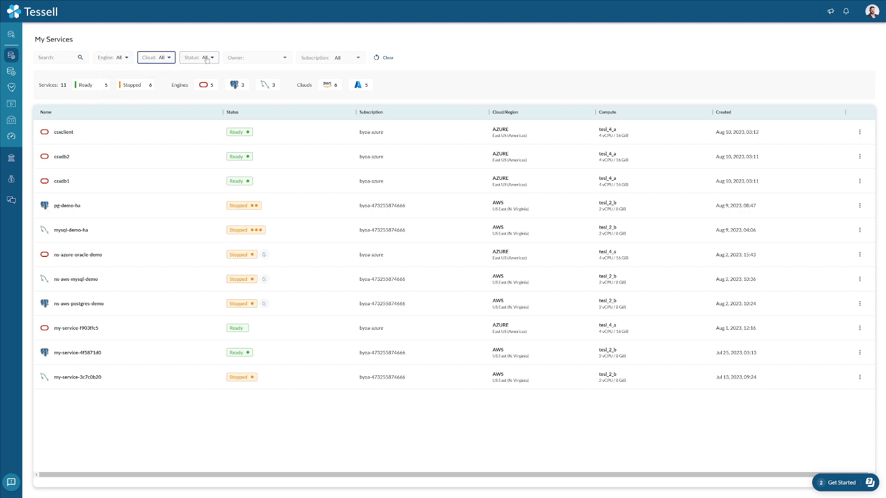
{"action": "left_click", "coordinate": [286, 43]}
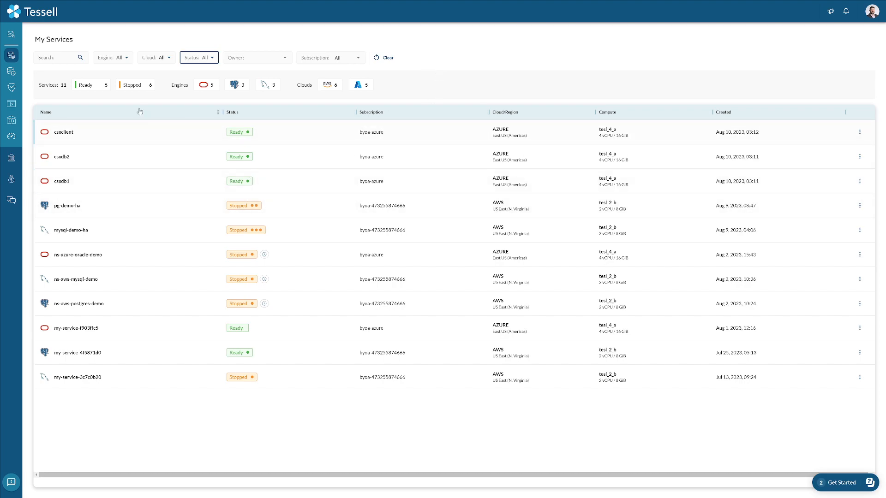
- Start provisioning a new service named demo-recording-postgres with the description "PostgreSQL Environment"
{"action": "left_click", "coordinate": [12, 71]}
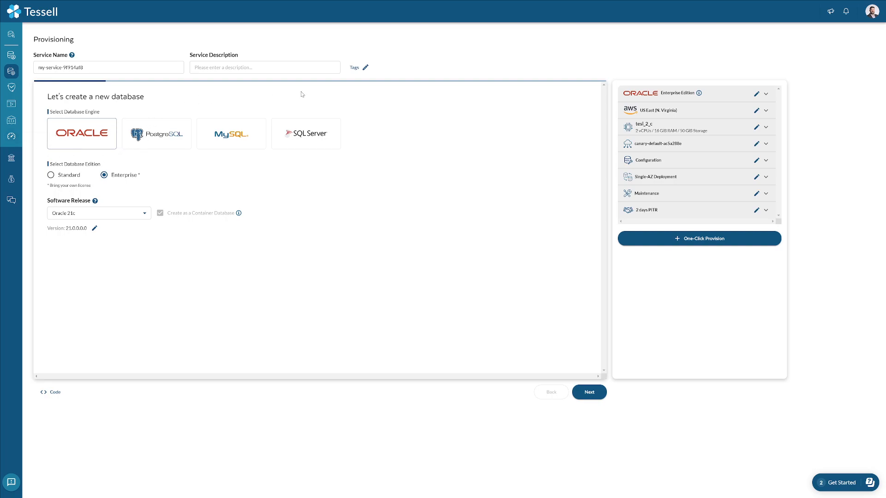
{"action": "triple_click", "coordinate": [94, 67]}
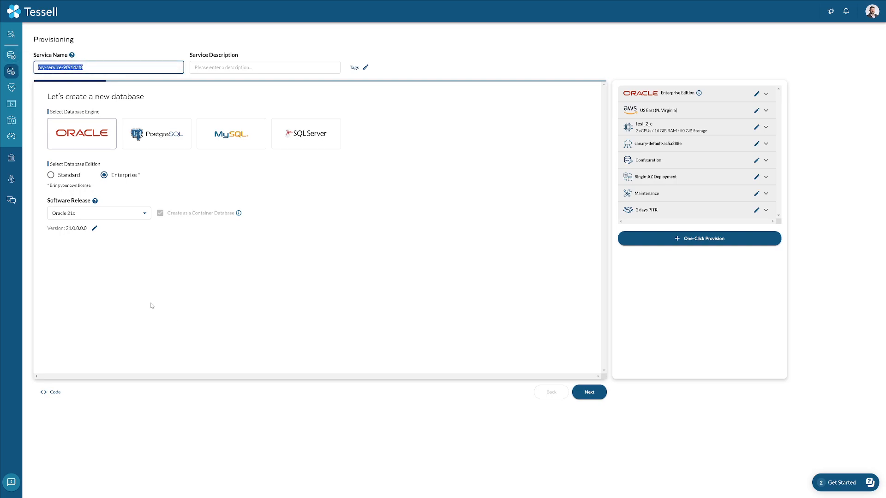
{"action": "type", "text": "demo-recording-postgres"}
{"action": "left_click", "coordinate": [229, 68]}
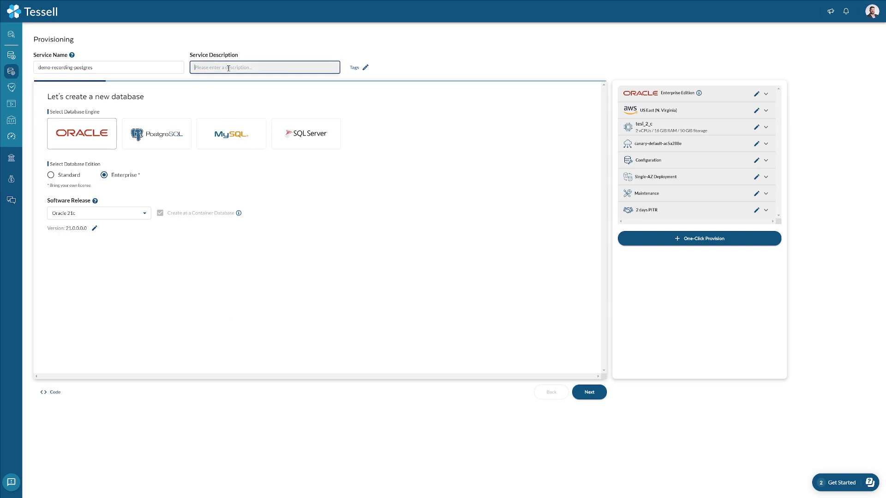
{"action": "type", "text": "PostgreSQL Environment"}
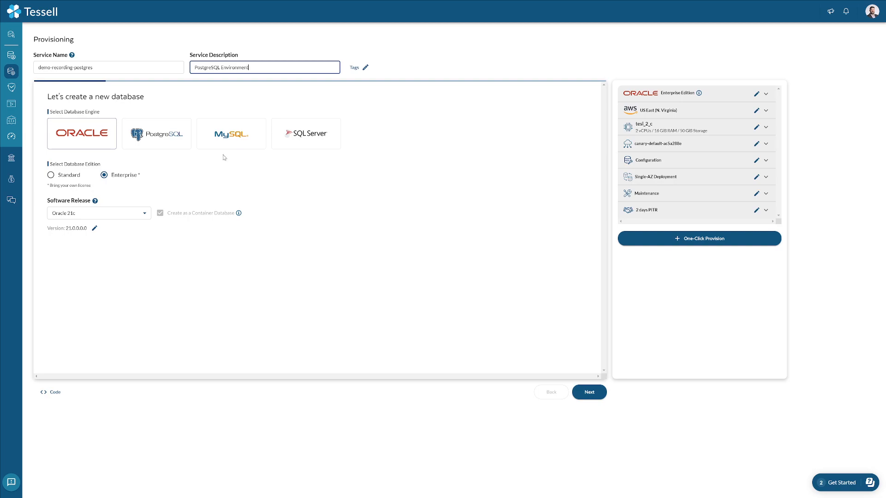
- Choose the PostgreSQL engine with software release PostgreSQL 15 and version 15.2, and proceed to the cloud selection
{"action": "left_click", "coordinate": [168, 141]}
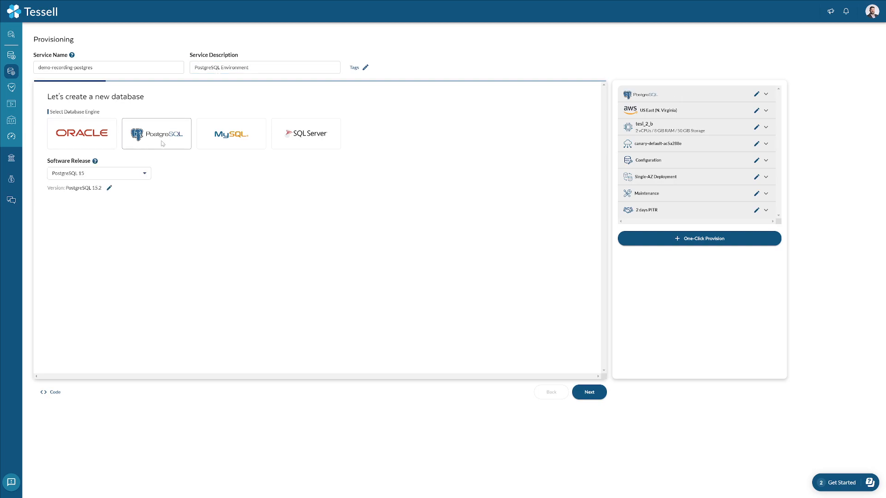
{"action": "left_click", "coordinate": [146, 176]}
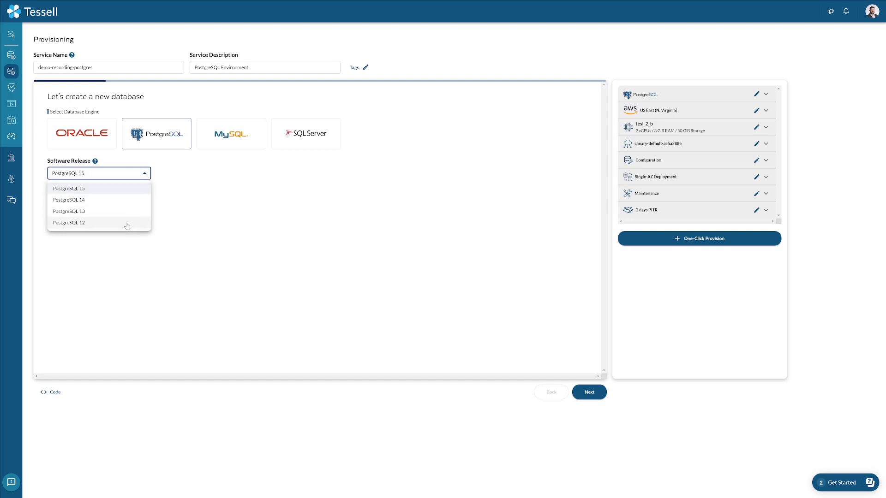
{"action": "left_click", "coordinate": [112, 194]}
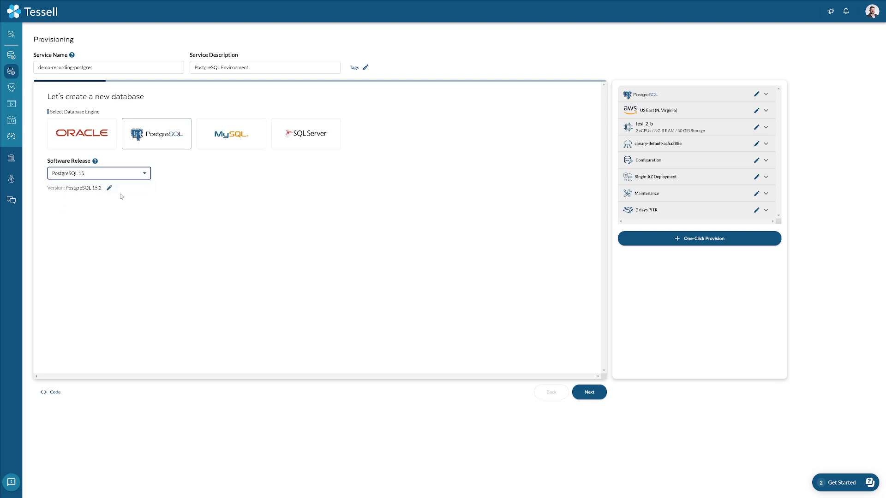
{"action": "left_click", "coordinate": [110, 188]}
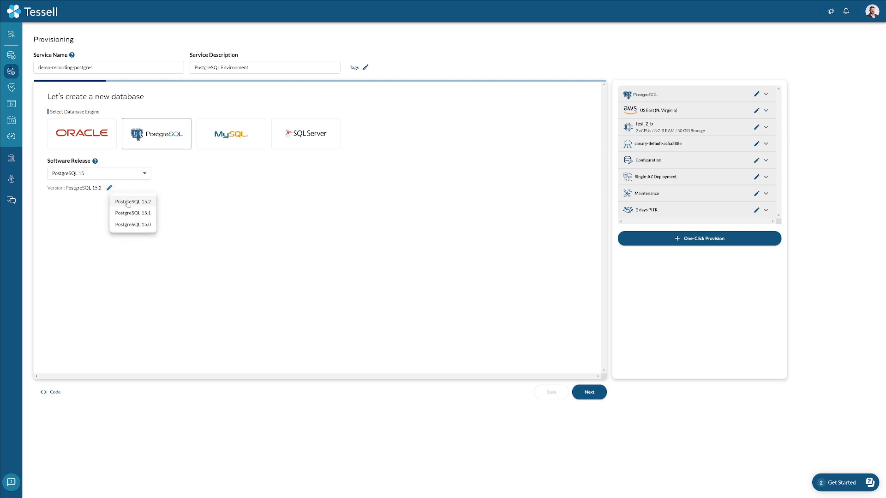
{"action": "left_click", "coordinate": [197, 216]}
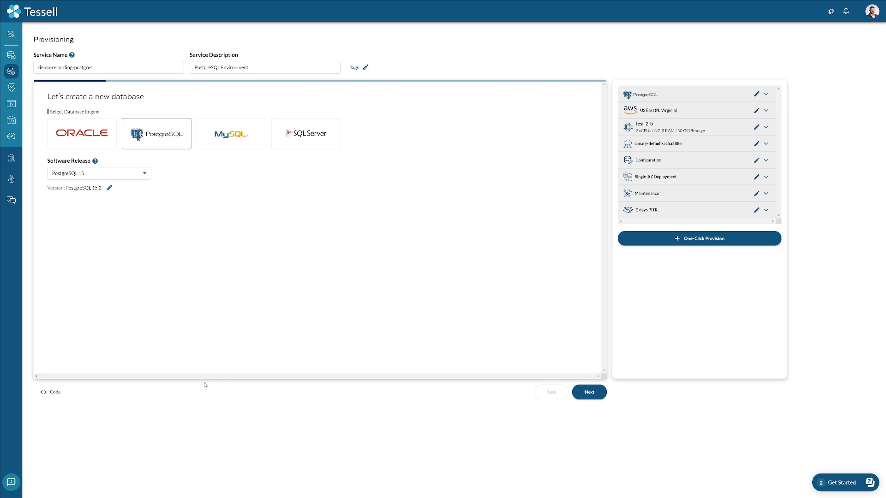
{"action": "left_click", "coordinate": [589, 392]}
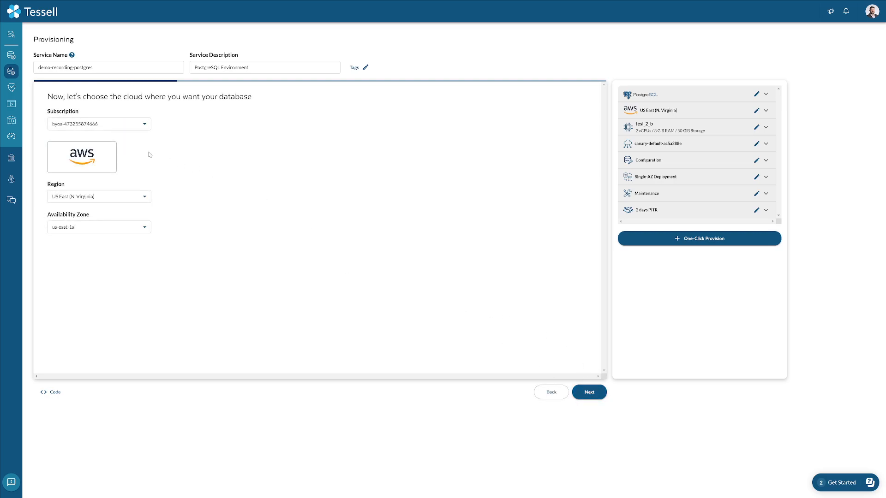
- Keep the AWS subscription, choose the US East (N. Virginia) region, and proceed to the compute shape
{"action": "left_click", "coordinate": [137, 126]}
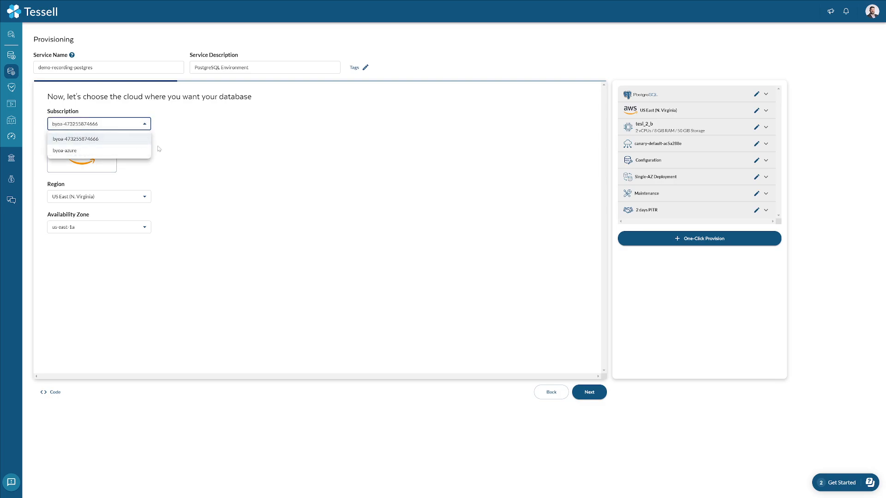
{"action": "left_click", "coordinate": [186, 147]}
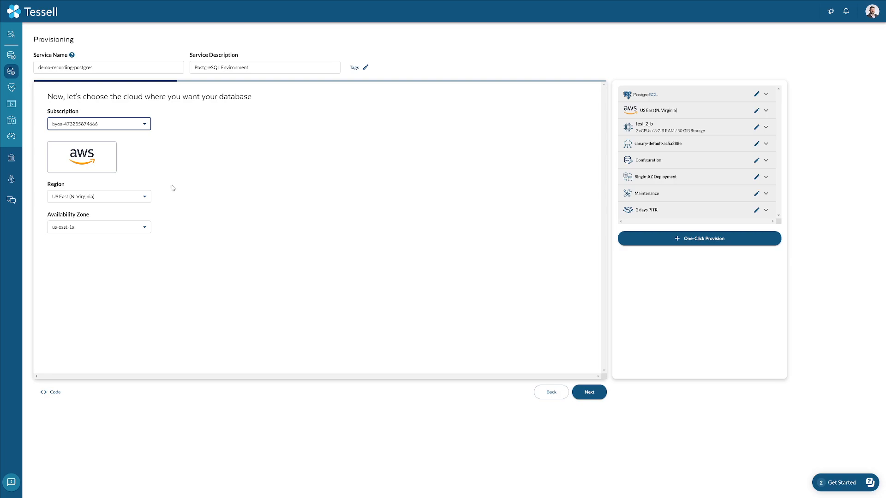
{"action": "left_click", "coordinate": [144, 198]}
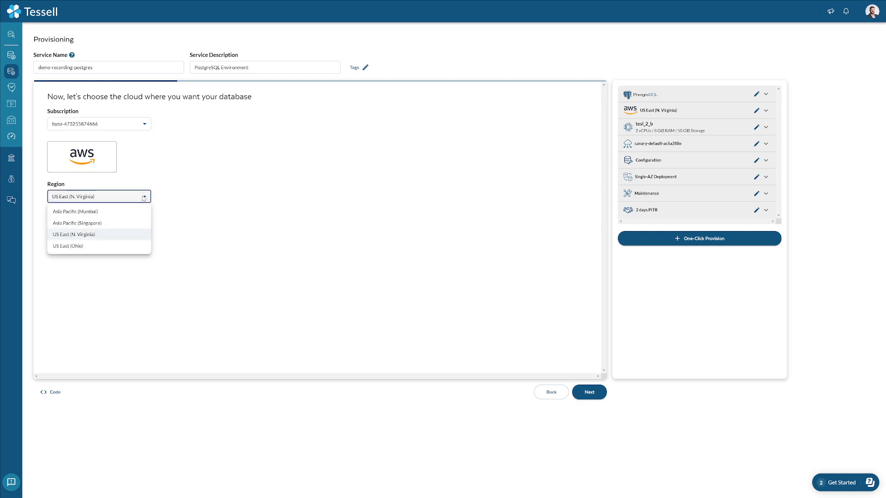
{"action": "left_click", "coordinate": [121, 236]}
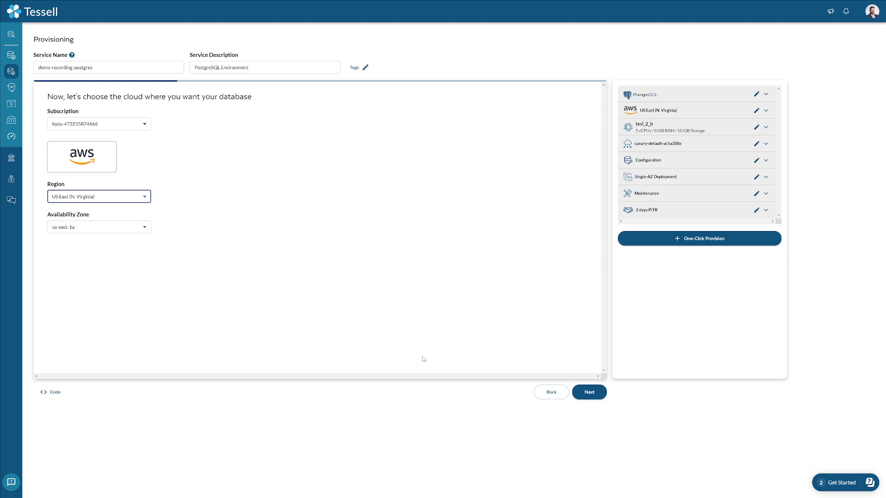
{"action": "left_click", "coordinate": [589, 395]}
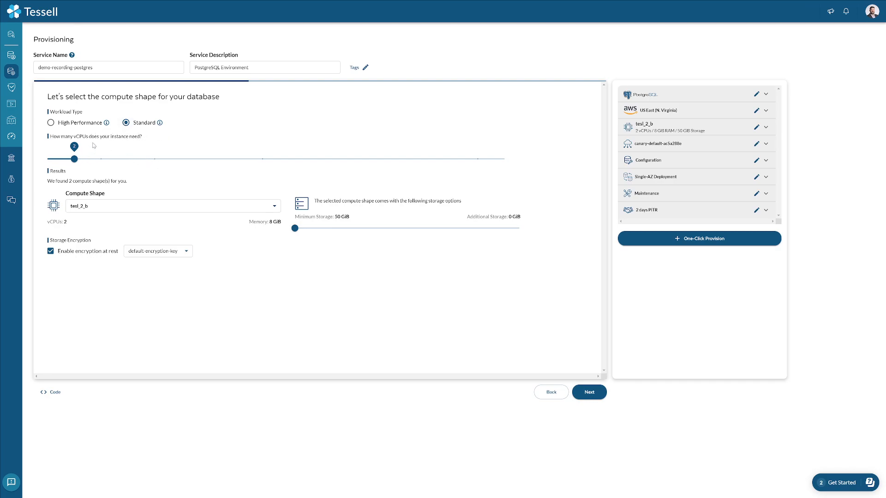
- Try an 8 vCPU instance with the tesl_8_b compute shape
{"action": "left_click_drag", "start_coordinate": [76, 162], "coordinate": [166, 165]}
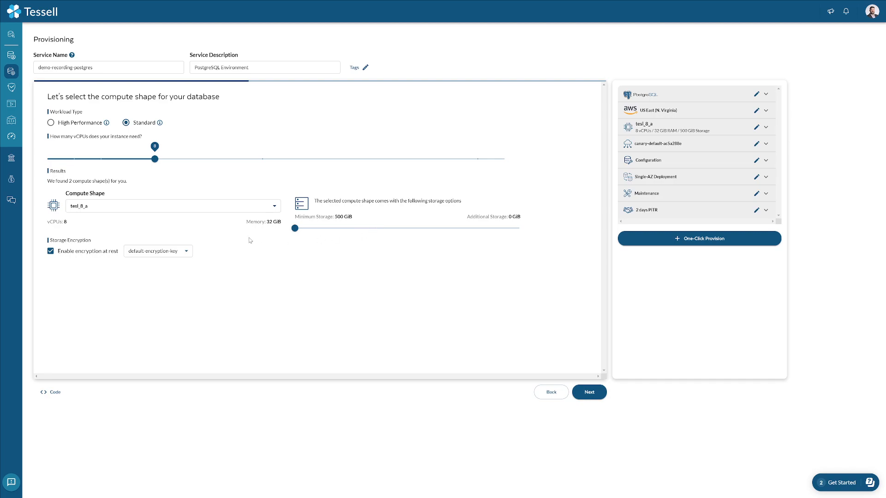
{"action": "left_click", "coordinate": [249, 212]}
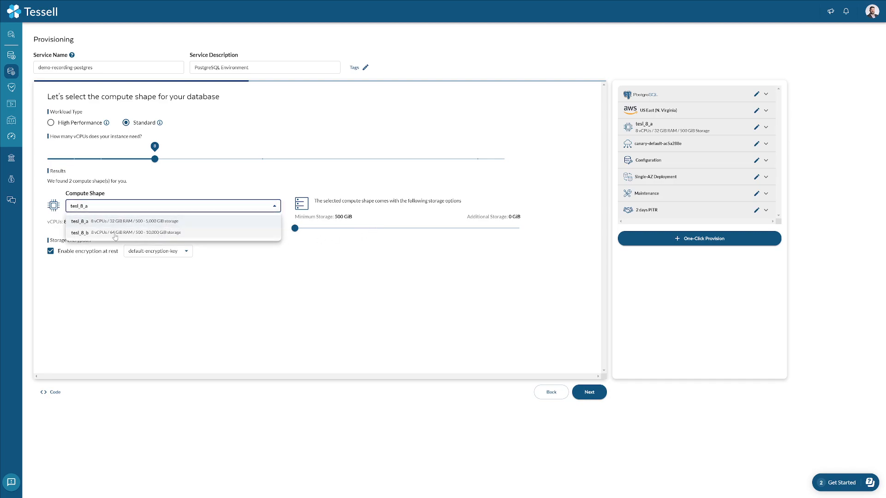
{"action": "left_click", "coordinate": [96, 234]}
{"action": "left_click_drag", "start_coordinate": [295, 228], "coordinate": [279, 239]}
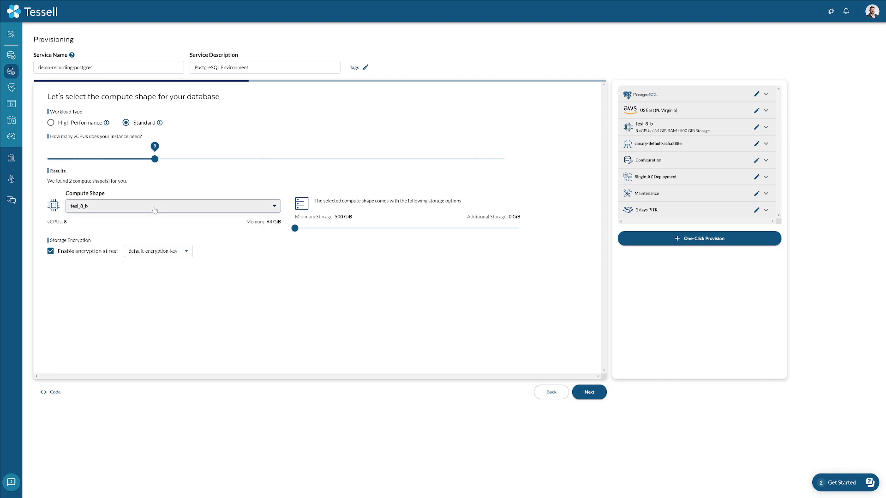
- Set the instance to 2 vCPUs and accept the default connectivity settings to reach the database configuration
{"action": "left_click_drag", "start_coordinate": [155, 159], "coordinate": [57, 163]}
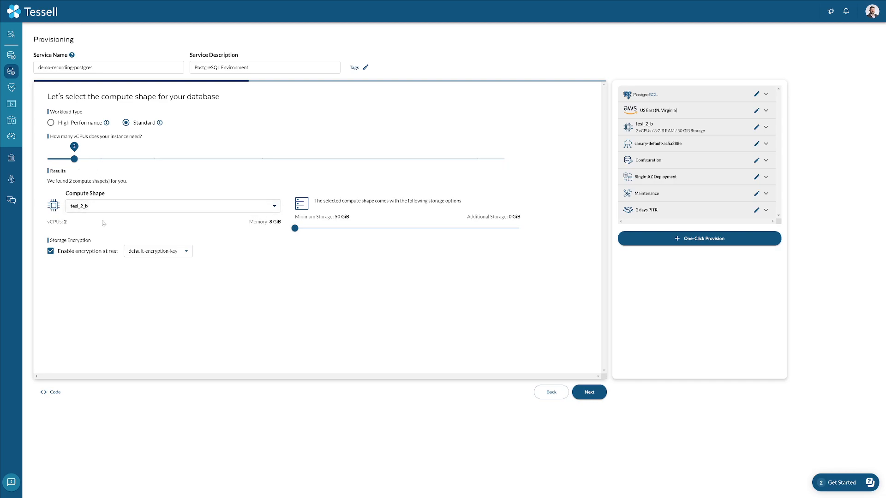
{"action": "left_click", "coordinate": [589, 392]}
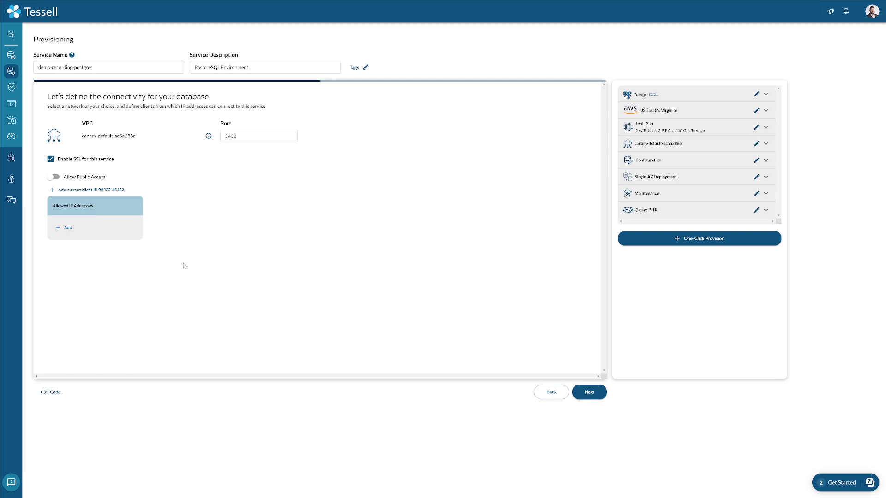
{"action": "left_click", "coordinate": [588, 392]}
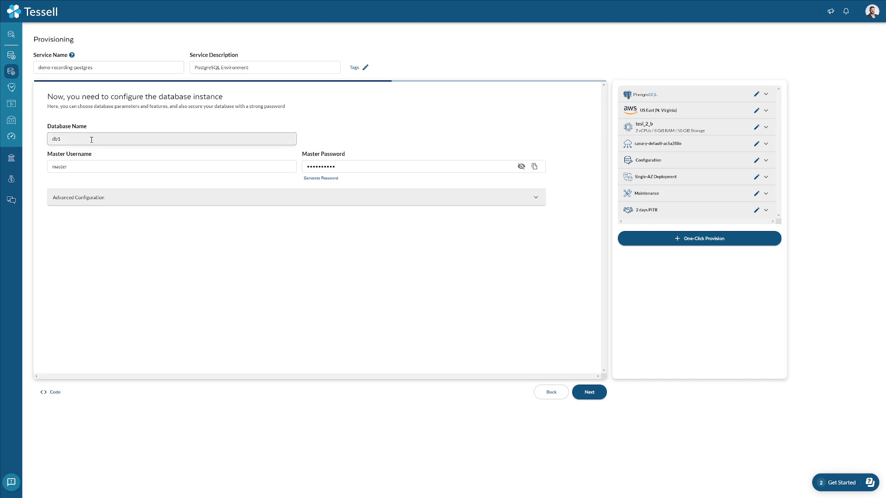
- Name the database myimportantapp
{"action": "left_click_drag", "start_coordinate": [69, 140], "coordinate": [28, 135]}
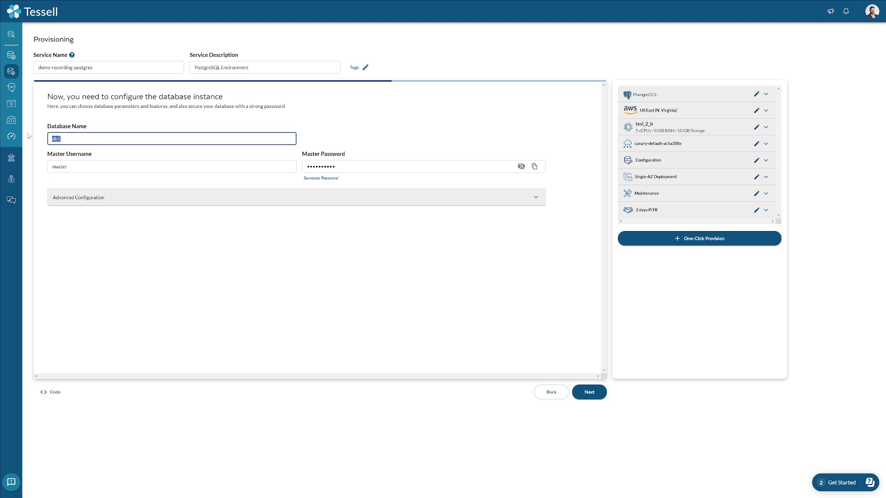
{"action": "type", "text": "my-importa"}
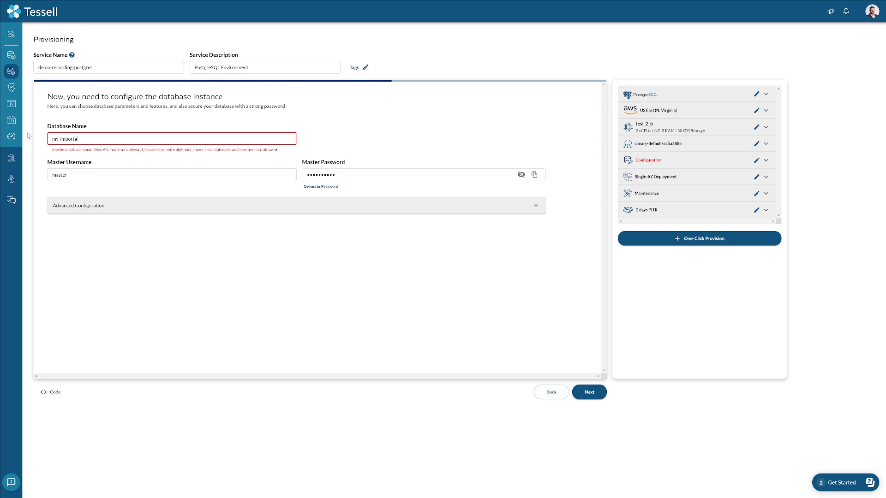
{"action": "type", "text": "nt-app"}
{"action": "key", "text": "BackSpace"}
{"action": "key", "text": "BackSpace"}
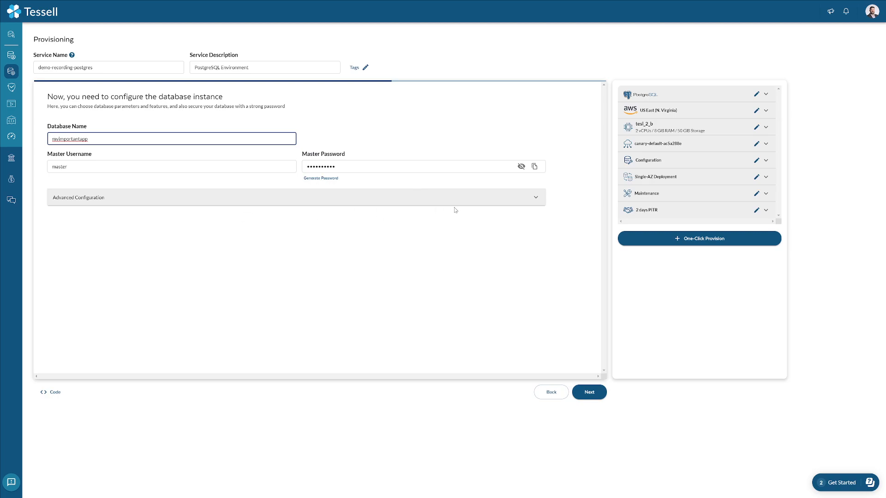
- Review the available parameter profiles in the advanced configuration and the parameter values of the Tesl_2_b Default Postgres 15 profile
{"action": "left_click", "coordinate": [534, 198]}
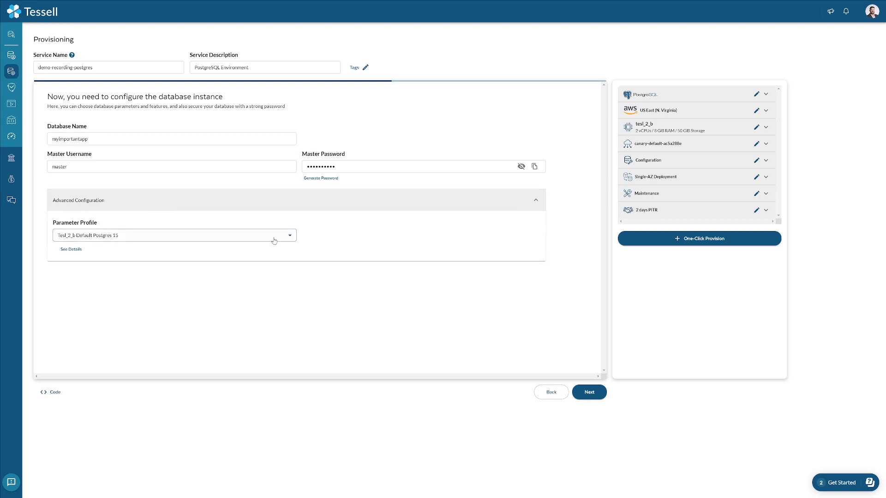
{"action": "left_click", "coordinate": [291, 236]}
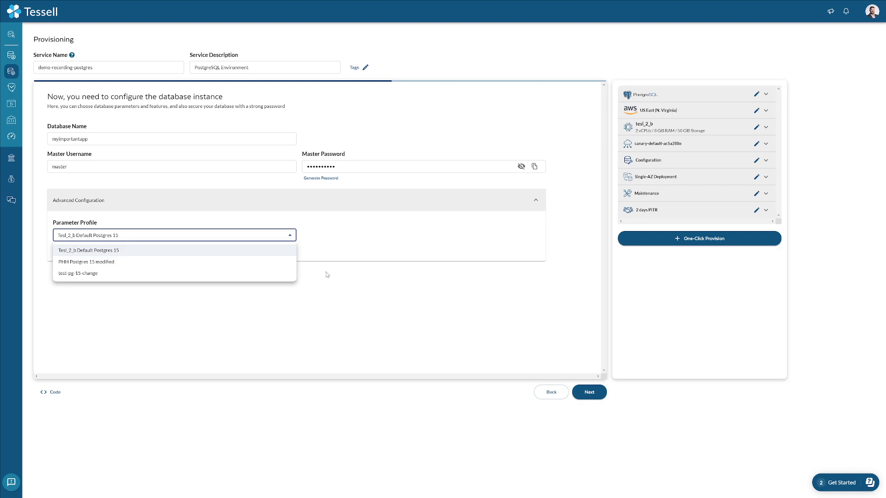
{"action": "left_click", "coordinate": [340, 293]}
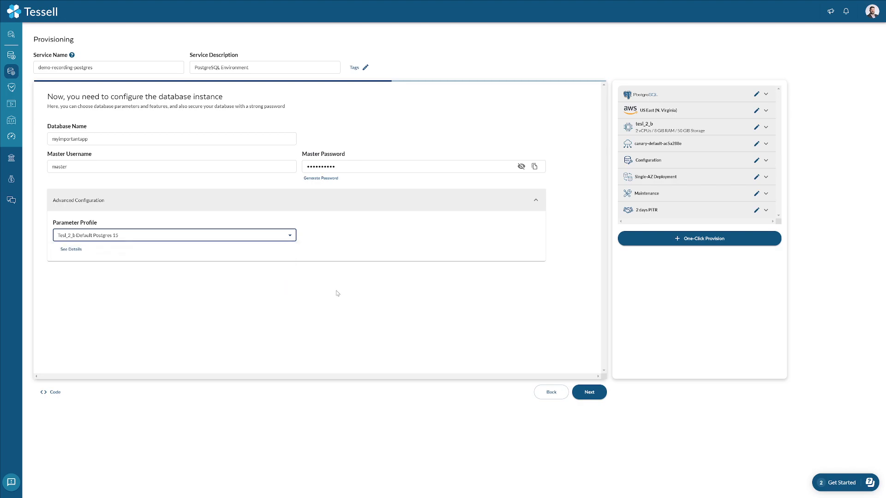
{"action": "left_click", "coordinate": [71, 249]}
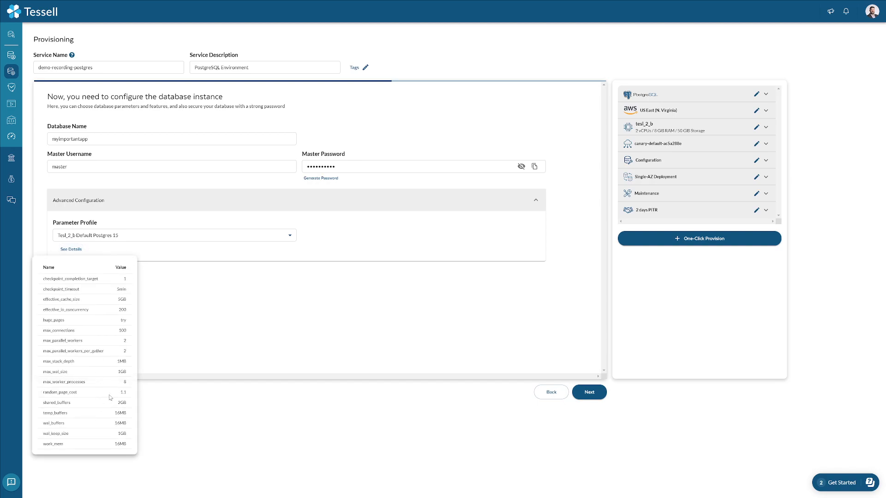
{"action": "left_click", "coordinate": [269, 331]}
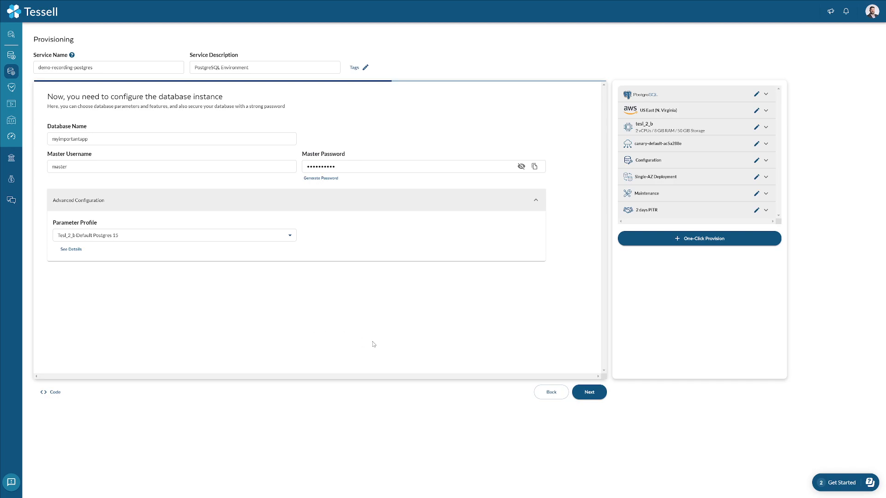
- Accept the database configuration and continue without a Multi-AZ service to the maintenance settings
{"action": "left_click", "coordinate": [541, 393]}
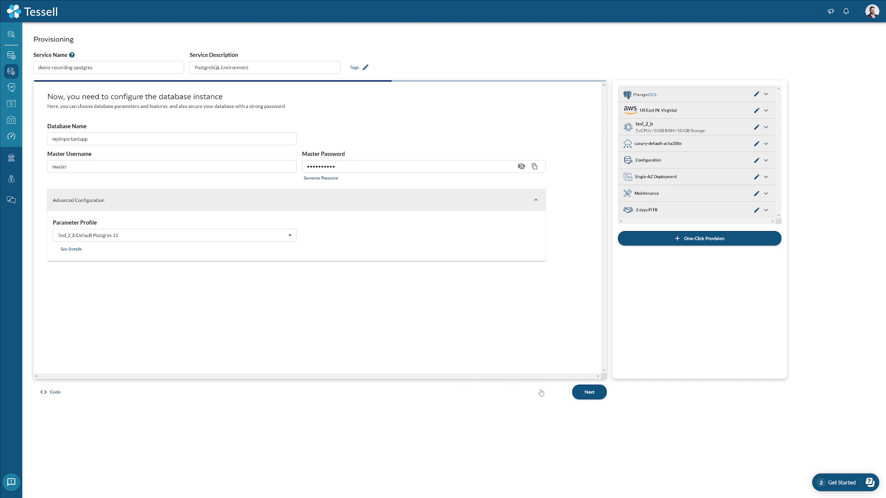
{"action": "left_click", "coordinate": [592, 395]}
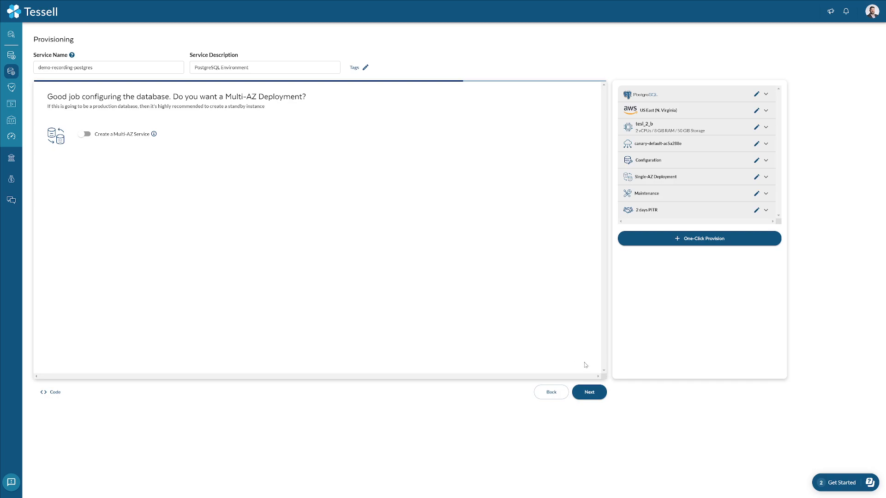
{"action": "left_click", "coordinate": [593, 398]}
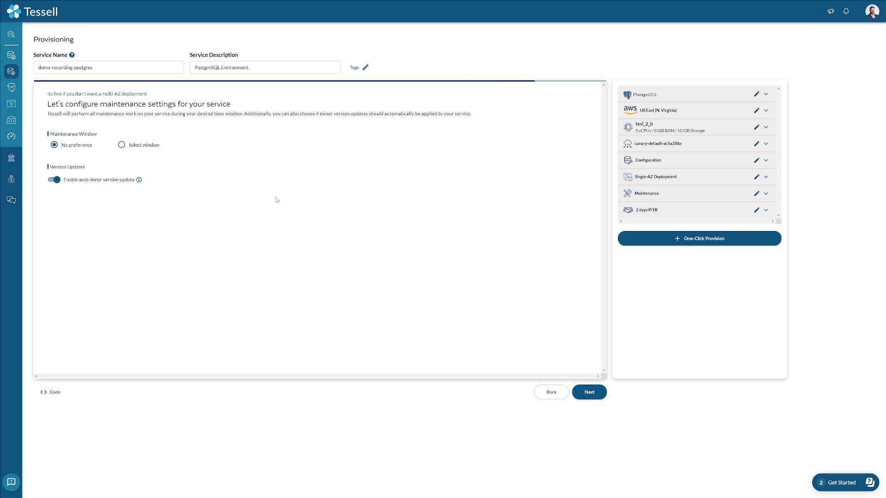
- Keep no preference for the maintenance window, check what auto minor version update does, and continue to the Availability Machine settings
{"action": "left_click", "coordinate": [120, 147]}
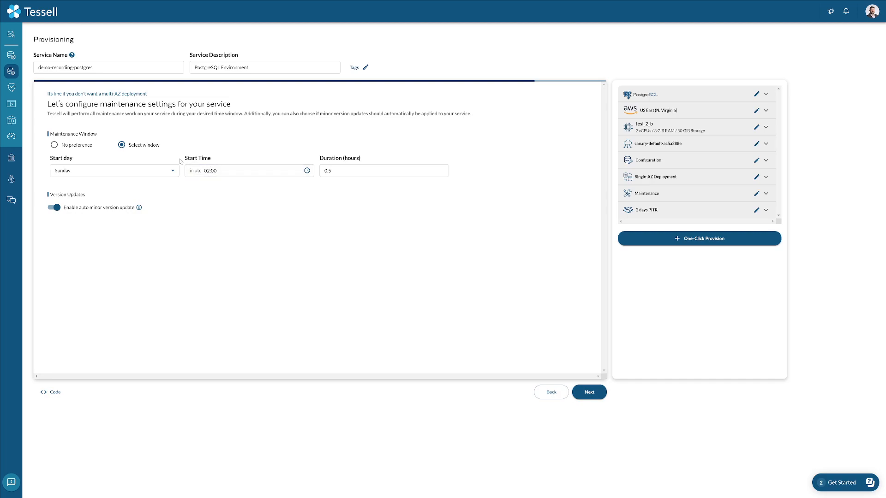
{"action": "left_click", "coordinate": [73, 146]}
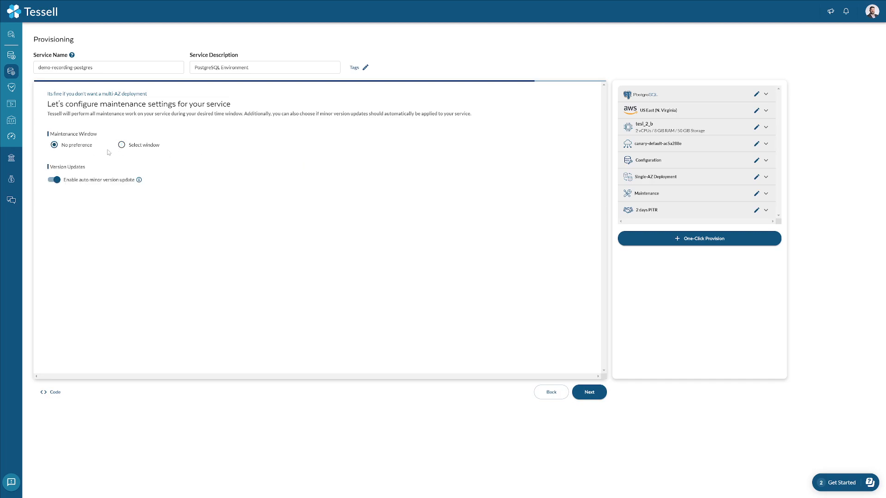
{"action": "left_click", "coordinate": [139, 180]}
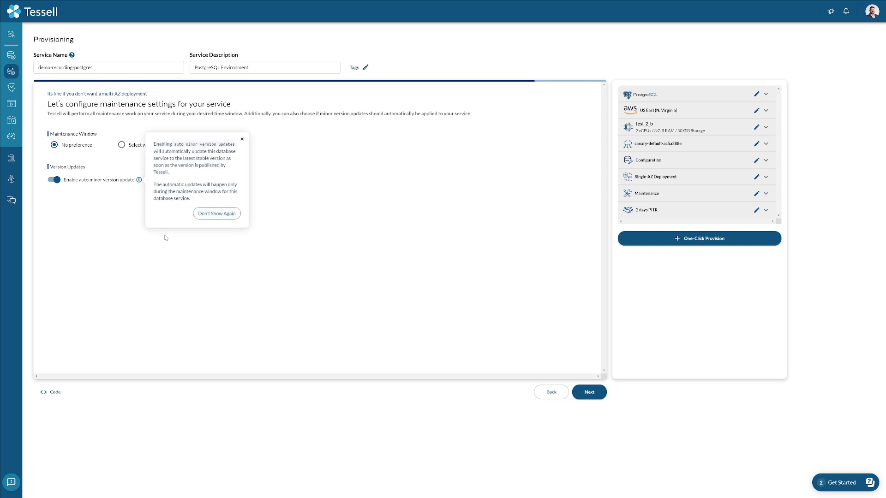
{"action": "left_click", "coordinate": [242, 140]}
{"action": "left_click", "coordinate": [596, 396]}
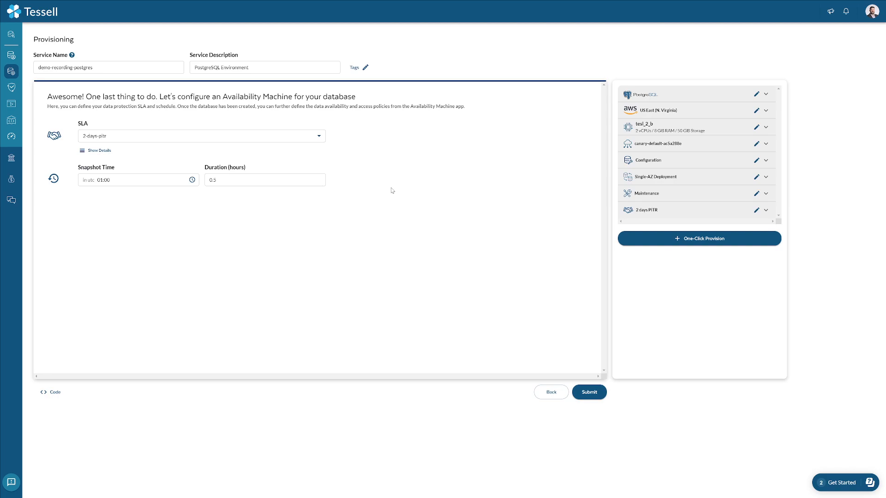
- Set the Availability Machine SLA to 1-day-pitr
{"action": "left_click", "coordinate": [309, 136]}
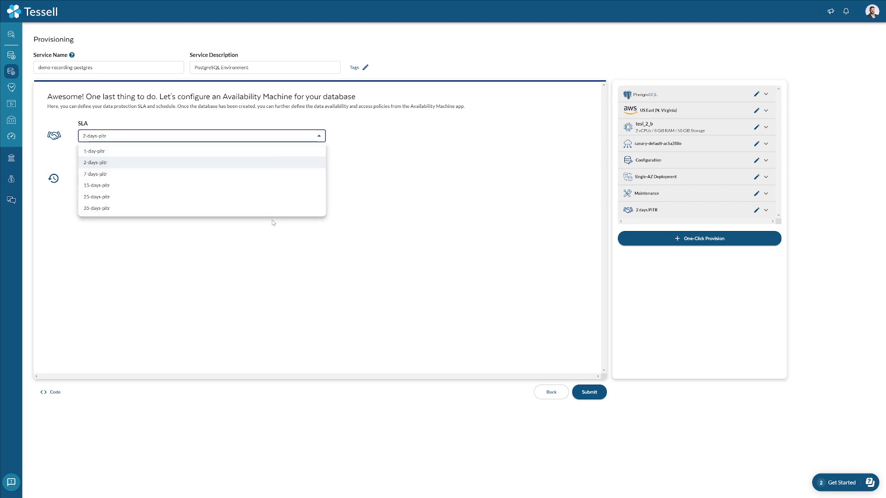
{"action": "left_click", "coordinate": [403, 206]}
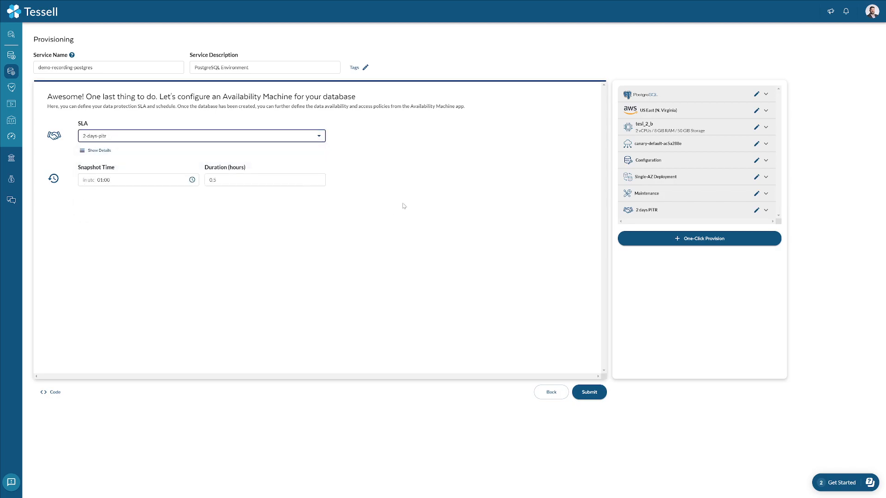
{"action": "left_click", "coordinate": [318, 136]}
{"action": "left_click", "coordinate": [304, 152]}
- Review the generated provisioning code in Terraform, Shell, Python and PowerShell, then close the code view
{"action": "left_click", "coordinate": [52, 394]}
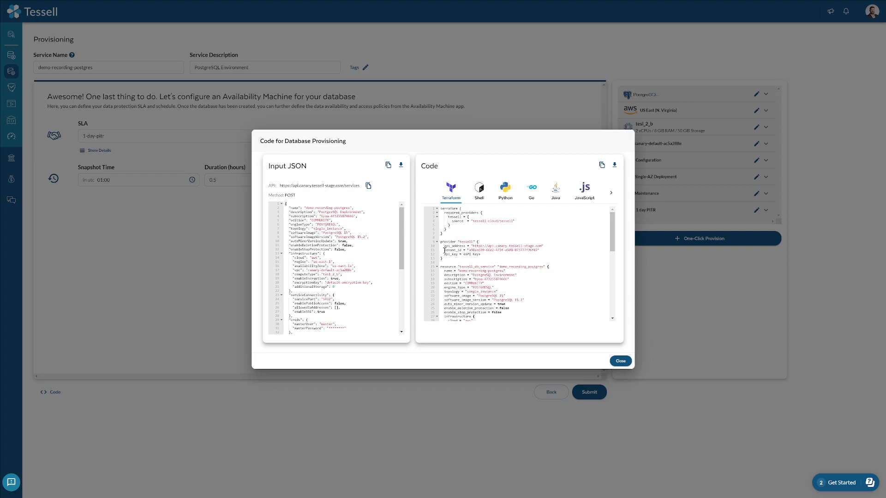
{"action": "scroll", "coordinate": [445, 250], "scroll_direction": "down", "scroll_amount": 3}
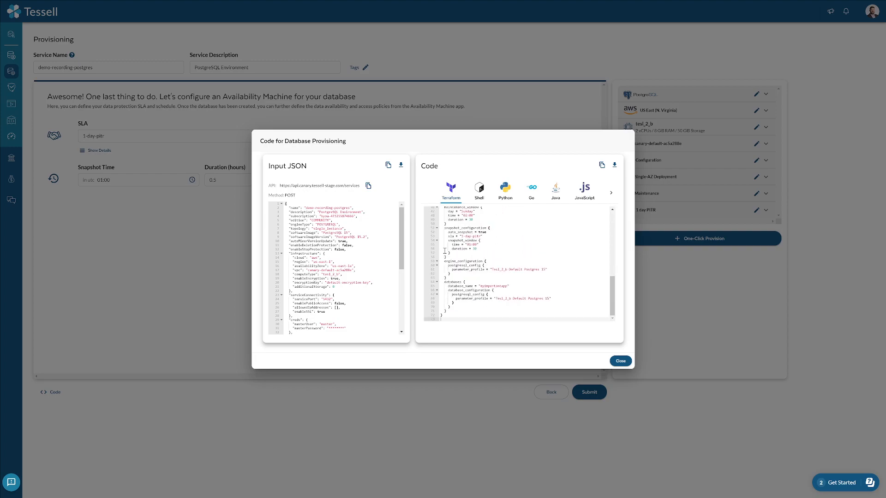
{"action": "scroll", "coordinate": [444, 250], "scroll_direction": "up", "scroll_amount": 3}
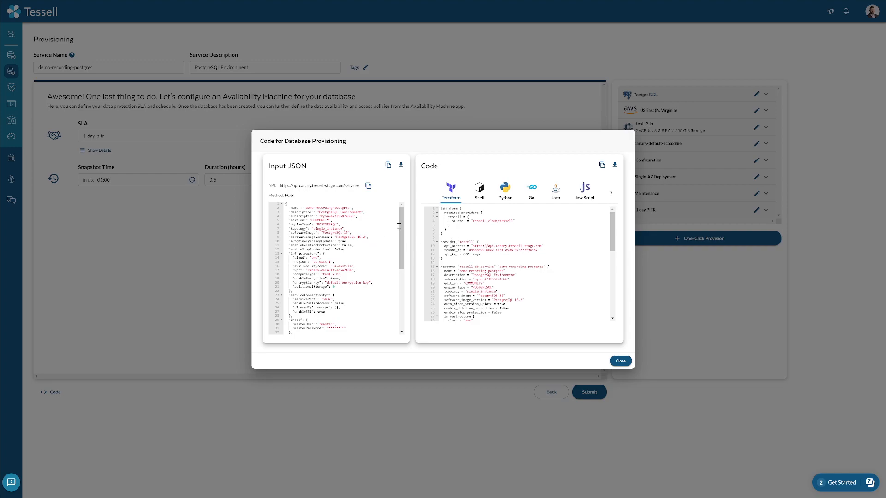
{"action": "left_click", "coordinate": [478, 194]}
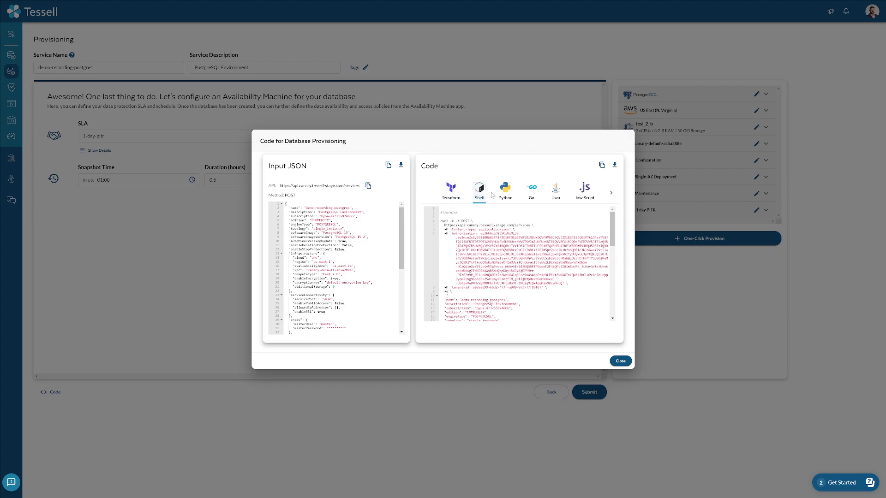
{"action": "left_click", "coordinate": [503, 191]}
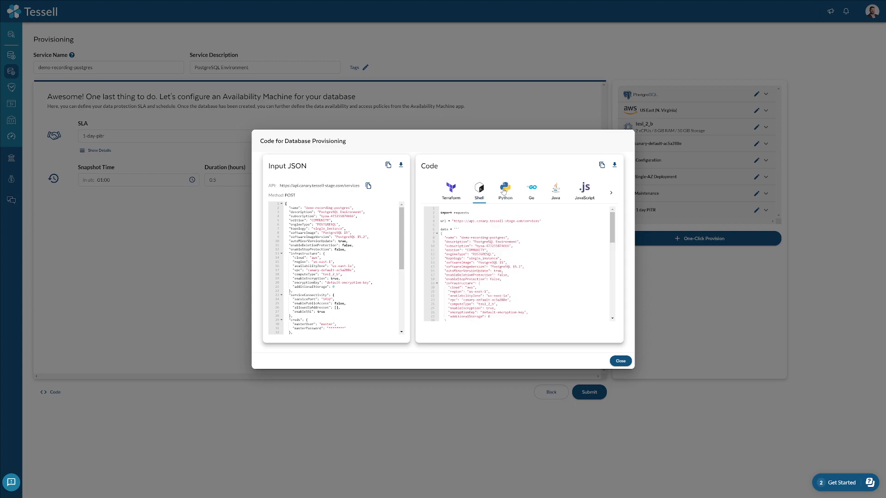
{"action": "left_click", "coordinate": [610, 194]}
{"action": "left_click", "coordinate": [590, 193]}
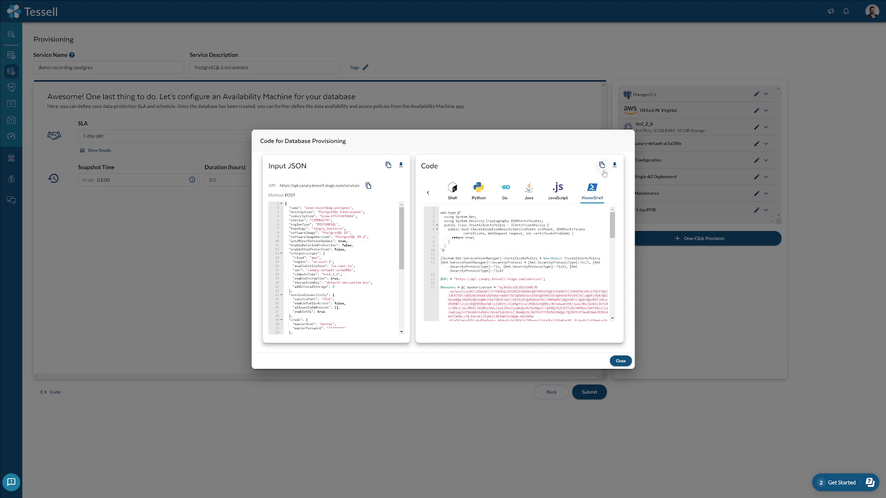
{"action": "left_click", "coordinate": [427, 193]}
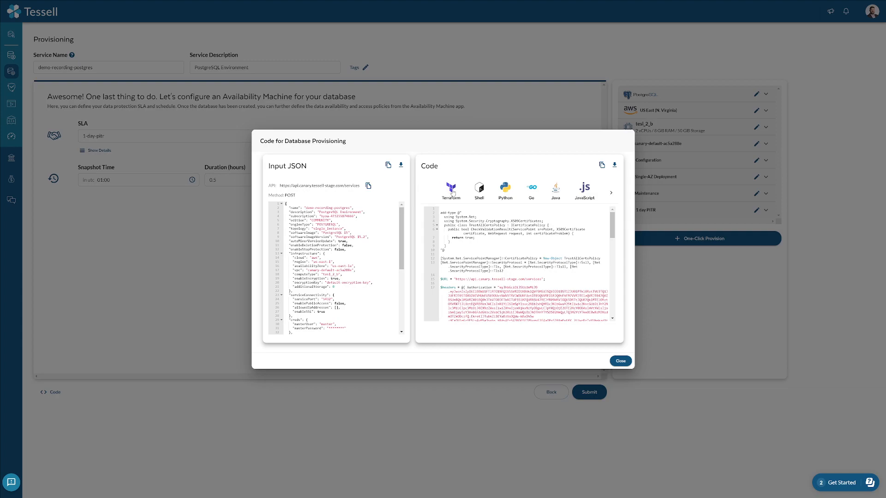
{"action": "left_click", "coordinate": [452, 191]}
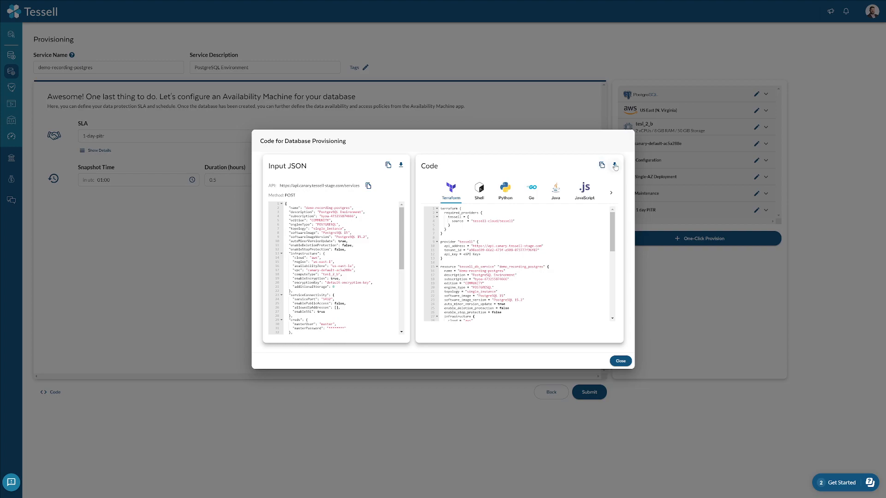
{"action": "left_click", "coordinate": [621, 361]}
- Submit the provisioning request and create the service with the default master password
{"action": "left_click", "coordinate": [592, 392]}
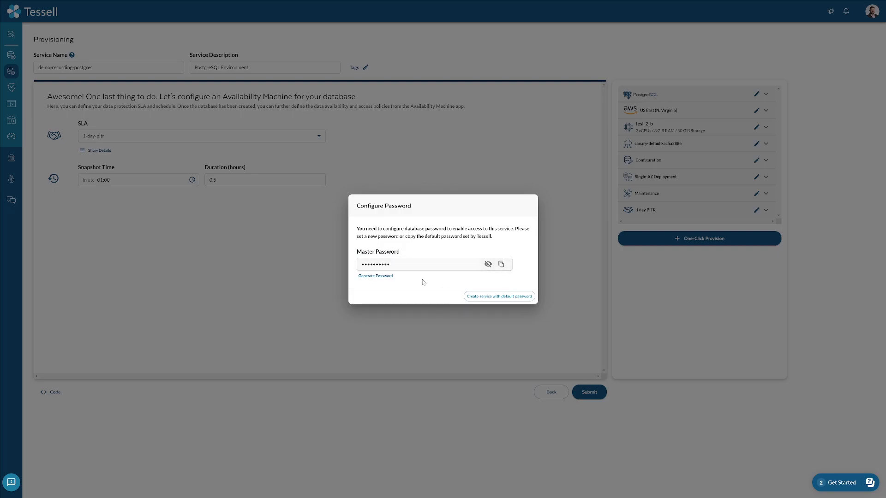
{"action": "left_click", "coordinate": [504, 299]}
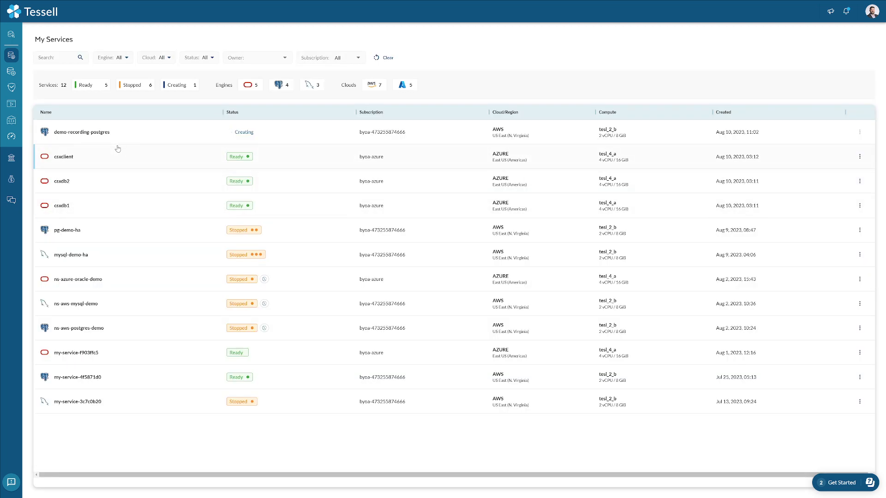
- Open the demo-recording-postgres service and load the sample data into it
{"action": "left_click", "coordinate": [187, 138]}
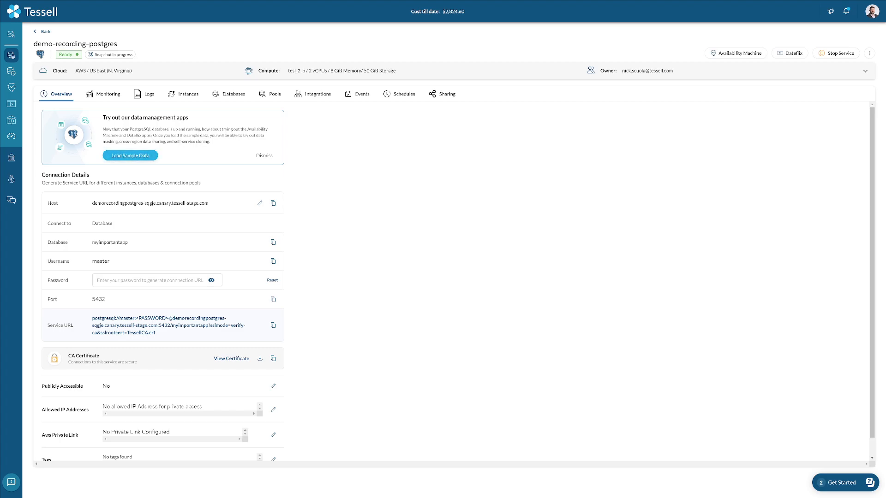
{"action": "left_click", "coordinate": [130, 157]}
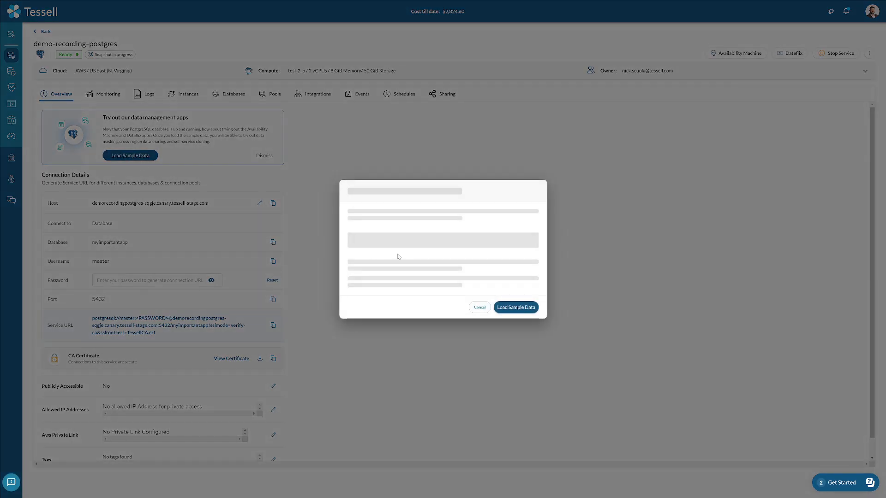
{"action": "left_click", "coordinate": [522, 309]}
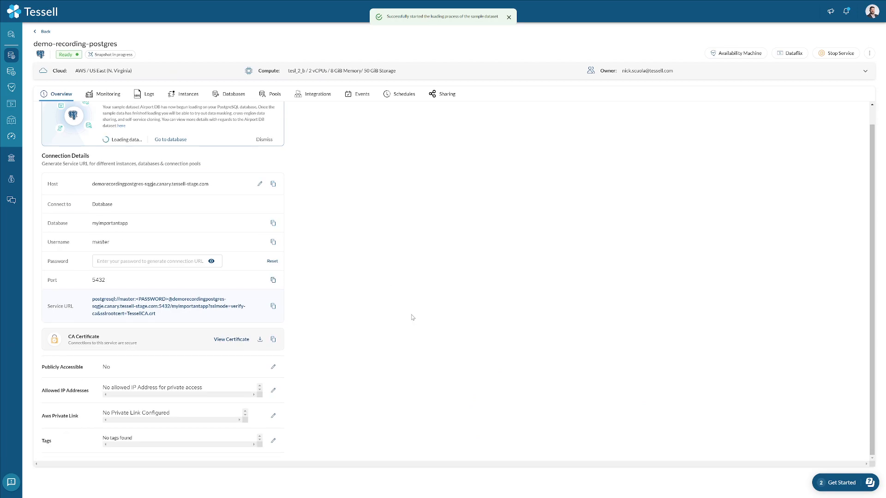
- Examine the service's monitoring charts, from availability to CPU usage, and its PostgreSQL log
{"action": "left_click", "coordinate": [108, 96]}
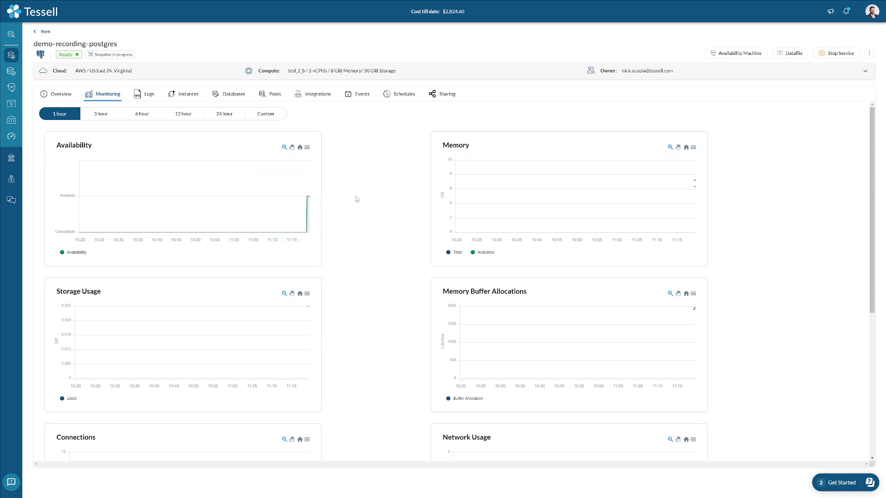
{"action": "scroll", "coordinate": [382, 200], "scroll_direction": "down", "scroll_amount": 2}
{"action": "scroll", "coordinate": [382, 201], "scroll_direction": "down", "scroll_amount": 4}
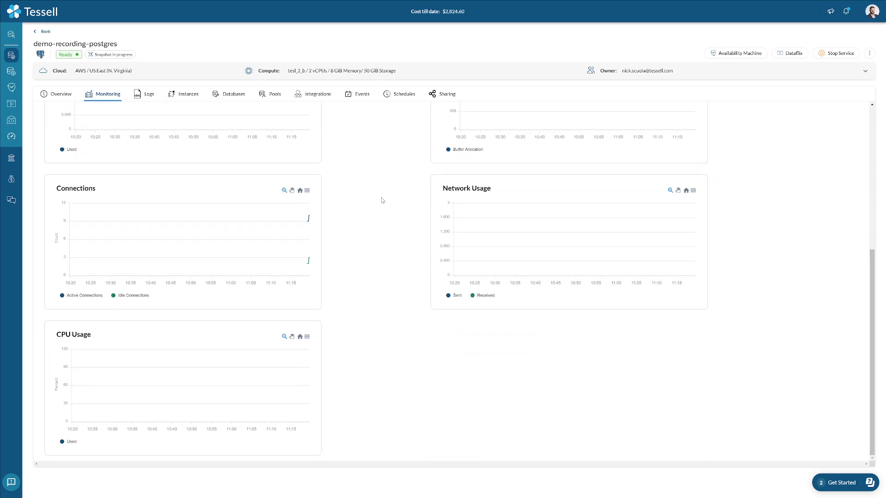
{"action": "scroll", "coordinate": [381, 200], "scroll_direction": "up", "scroll_amount": 6}
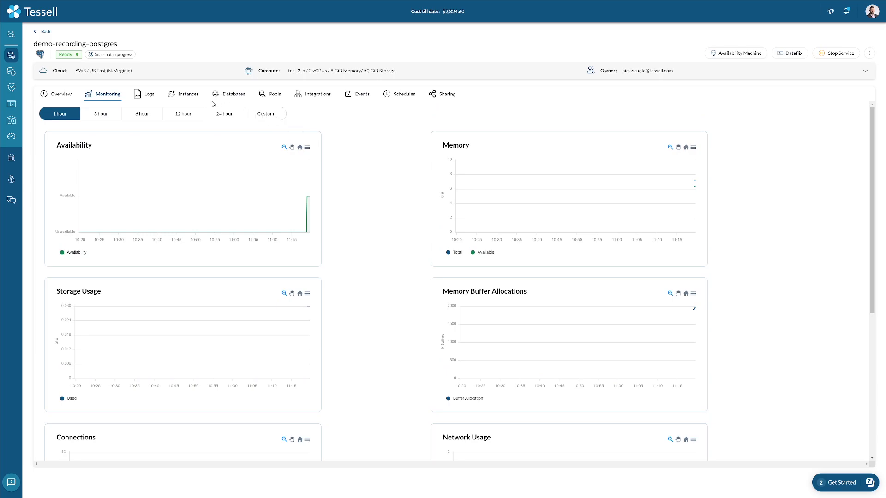
{"action": "left_click", "coordinate": [149, 95]}
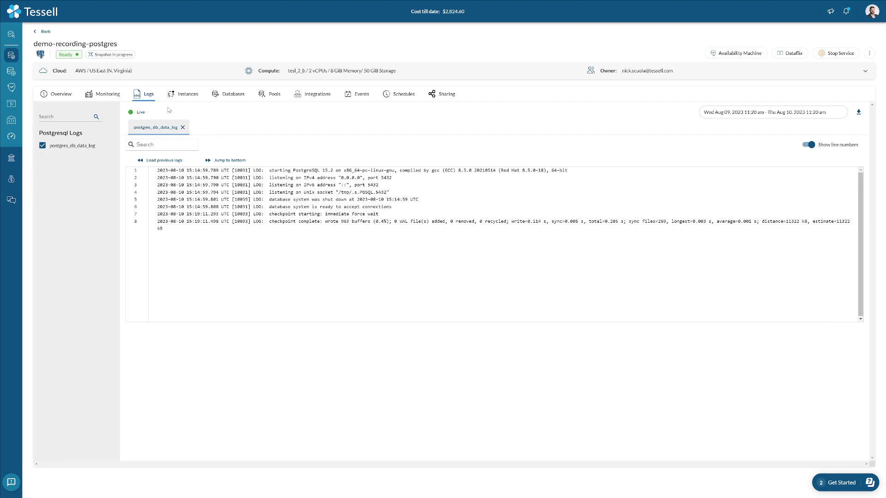
- Examine the service's instances and the replica types that can be created for them
{"action": "left_click", "coordinate": [184, 95]}
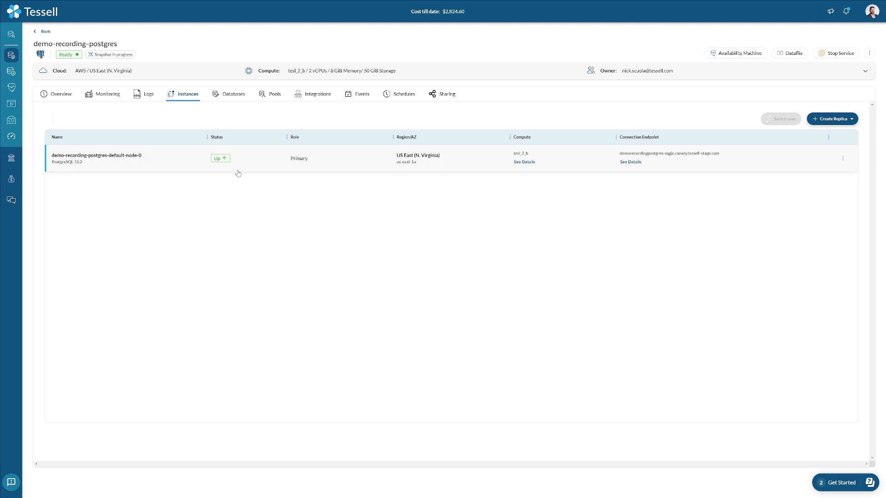
{"action": "left_click", "coordinate": [837, 123]}
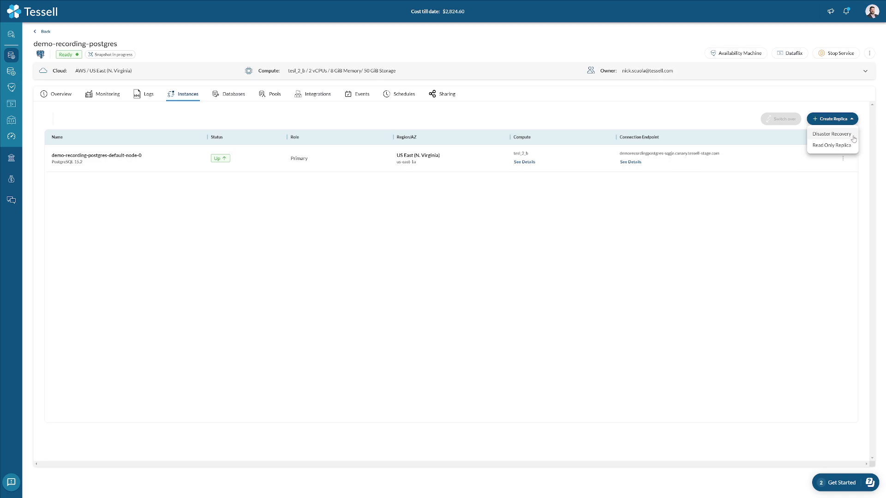
{"action": "left_click", "coordinate": [785, 198]}
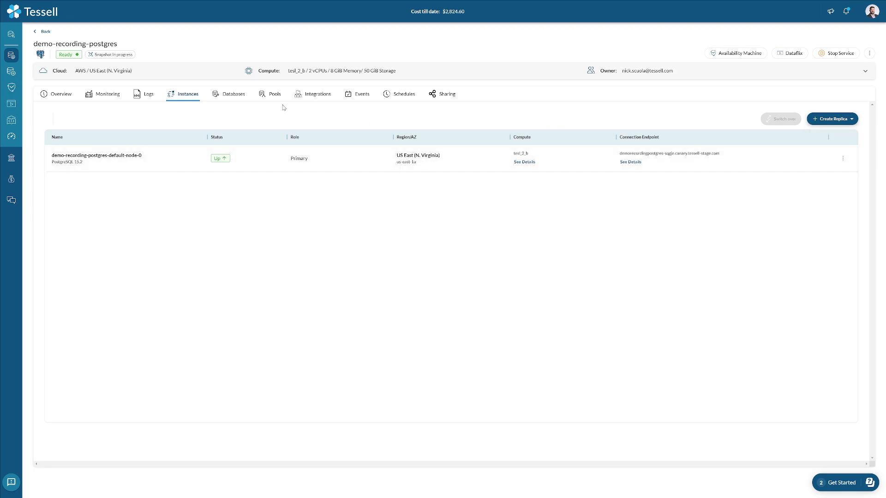
- Look through the service's databases, connection pools, integrations and events
{"action": "left_click", "coordinate": [234, 95]}
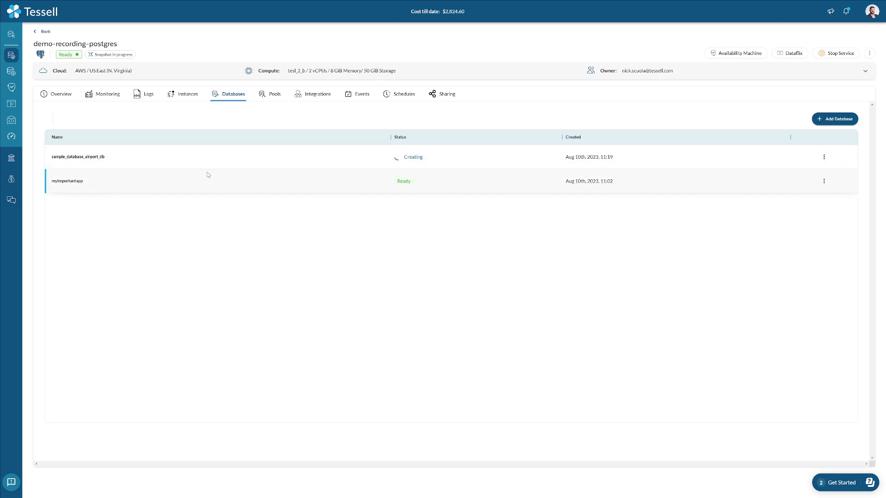
{"action": "left_click", "coordinate": [271, 94]}
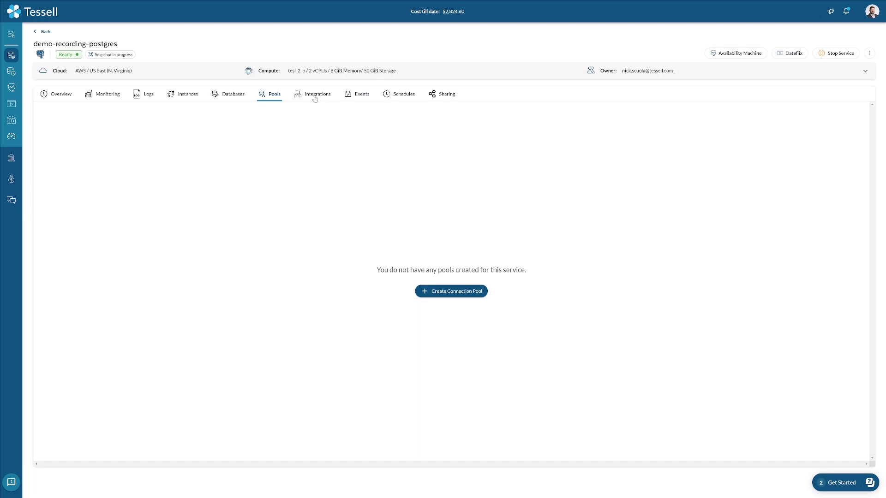
{"action": "left_click", "coordinate": [314, 96]}
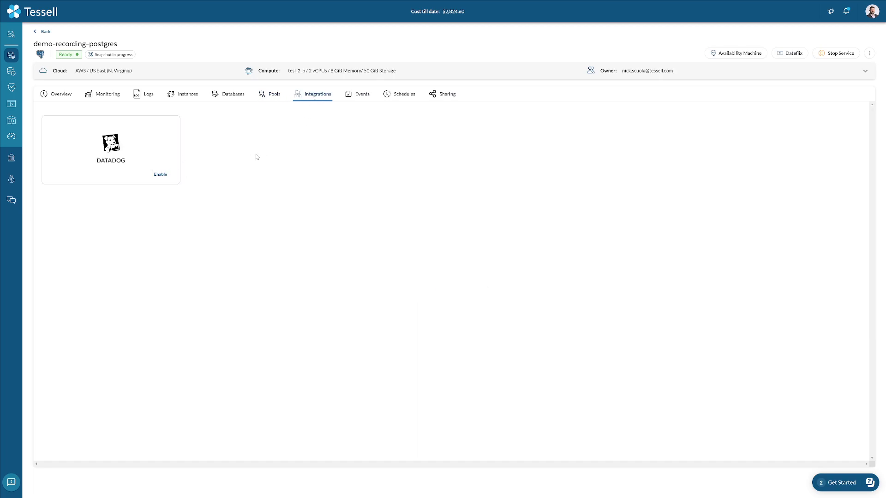
{"action": "left_click", "coordinate": [360, 96]}
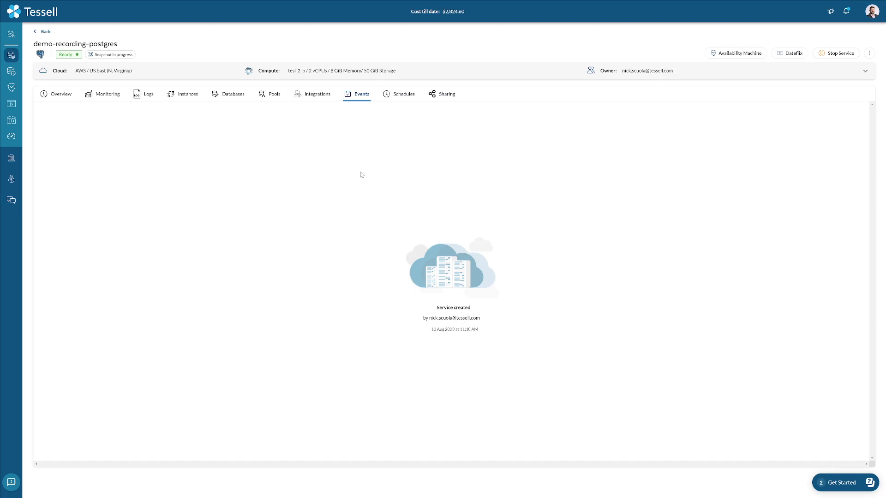
- Start a start/stop schedule for the service, remove its start date and time, and keep it non-repeating
{"action": "left_click", "coordinate": [398, 95]}
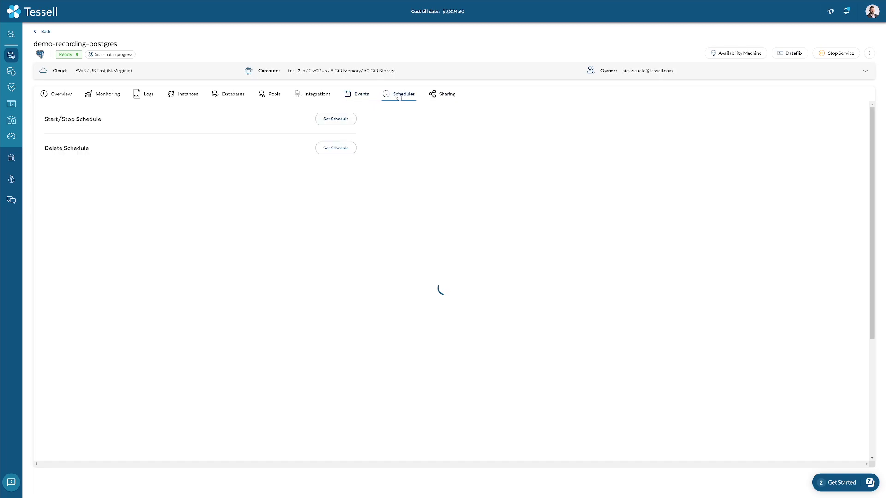
{"action": "left_click", "coordinate": [336, 119]}
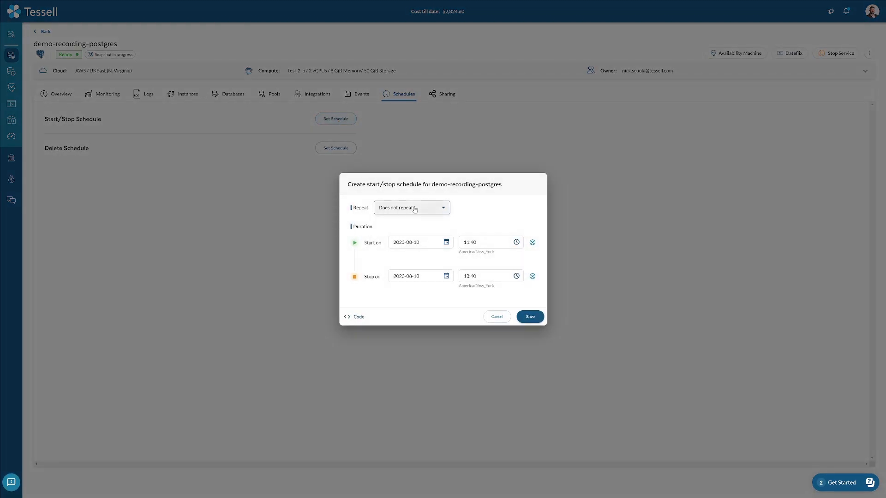
{"action": "left_click", "coordinate": [532, 242]}
{"action": "left_click", "coordinate": [421, 210]}
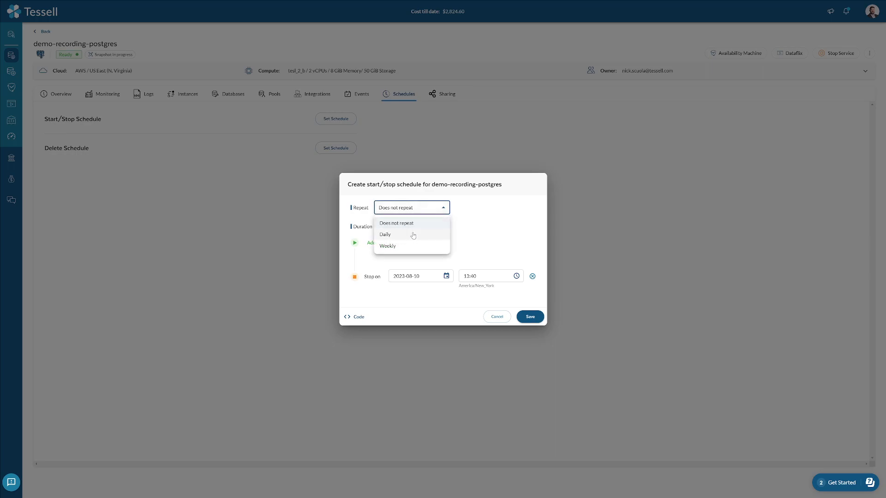
{"action": "left_click", "coordinate": [475, 227]}
- Set the schedule's stop time to 13:00 on 2023-08-10 and save the schedule
{"action": "left_click", "coordinate": [488, 277]}
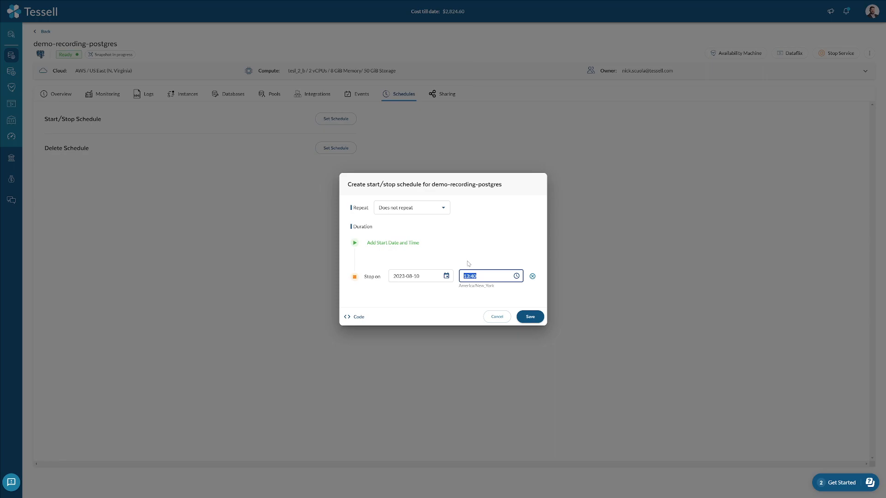
{"action": "left_click", "coordinate": [515, 277]}
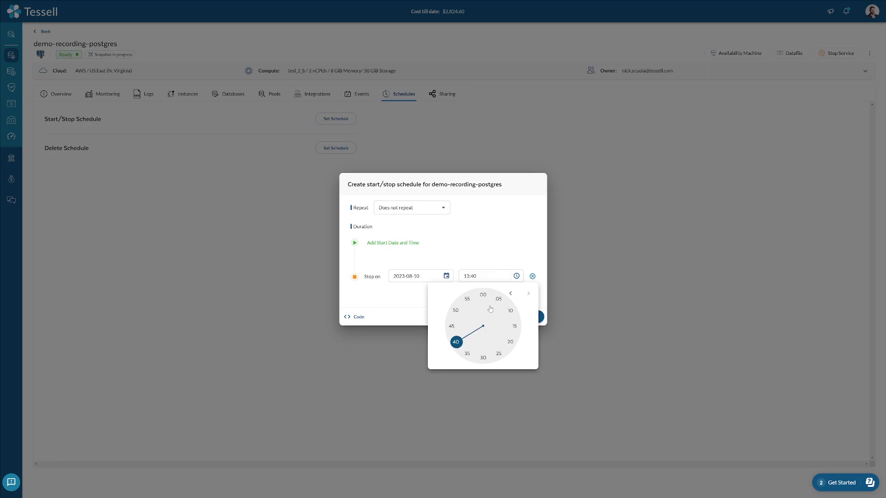
{"action": "left_click", "coordinate": [480, 295]}
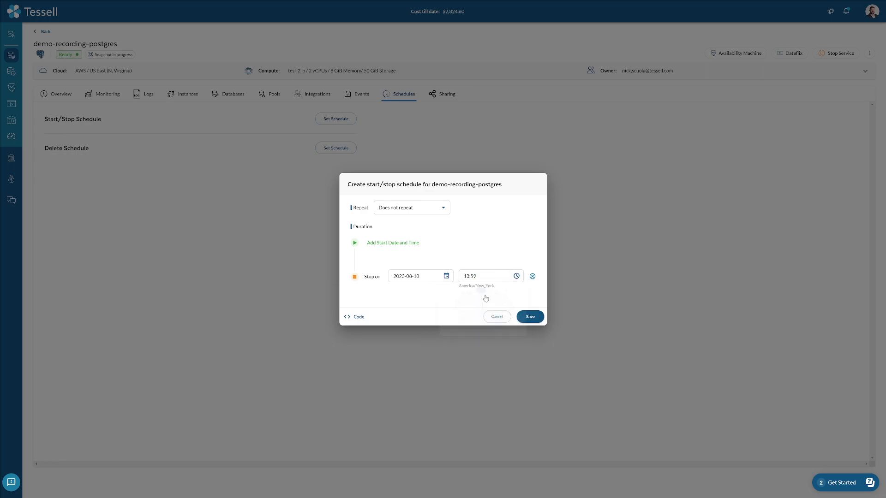
{"action": "left_click", "coordinate": [516, 275]}
{"action": "left_click", "coordinate": [490, 309]}
{"action": "left_click", "coordinate": [480, 294]}
{"action": "left_click", "coordinate": [529, 318]}
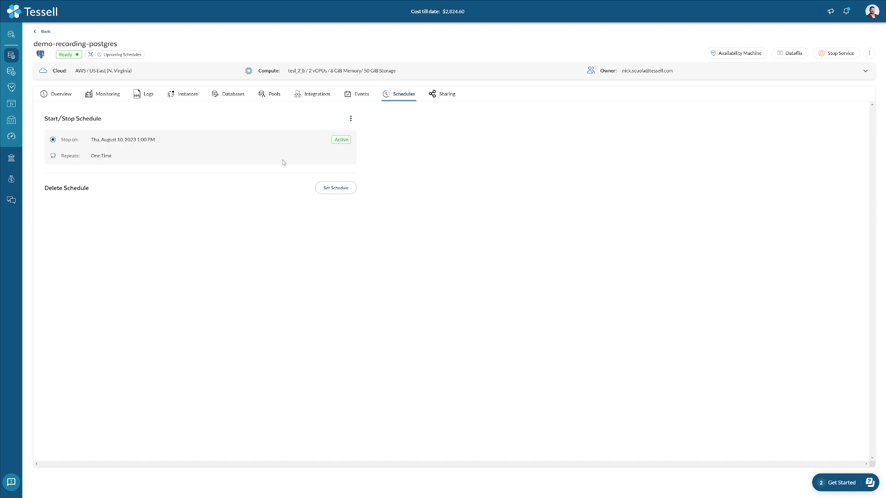
- Check which users the service is shared with and return to the service overview
{"action": "left_click", "coordinate": [446, 97]}
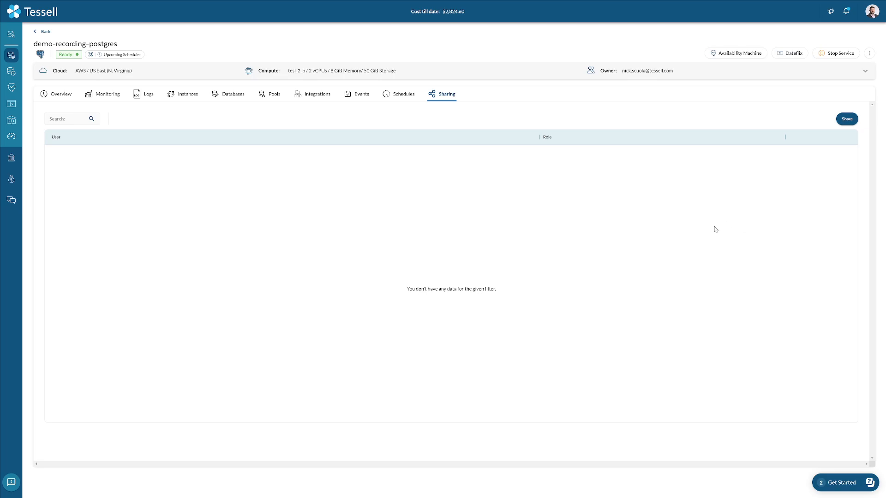
{"action": "left_click", "coordinate": [53, 96]}
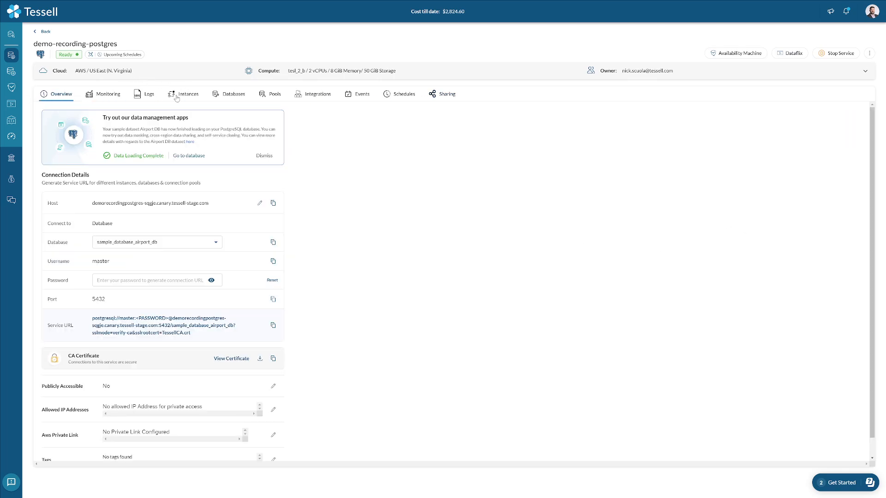